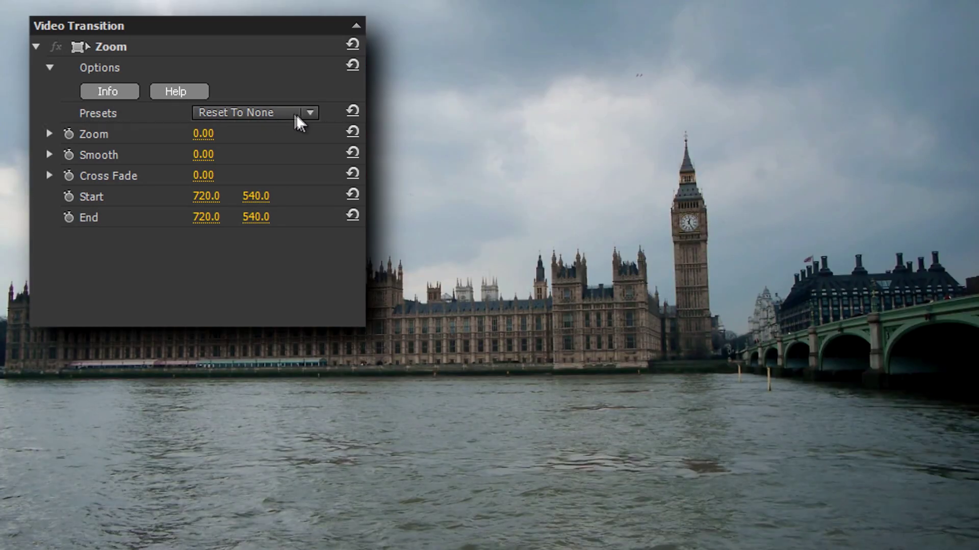
Step: Choose the Centered Zoom Blur preset for the Zoom transition (zoom 38, smooth 100, cross fade 35)
click(309, 113)
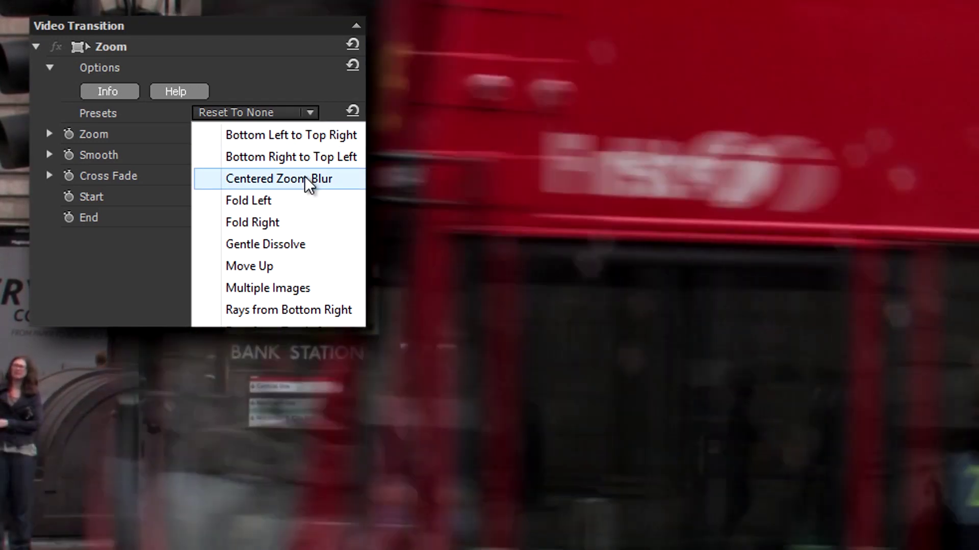
click(306, 179)
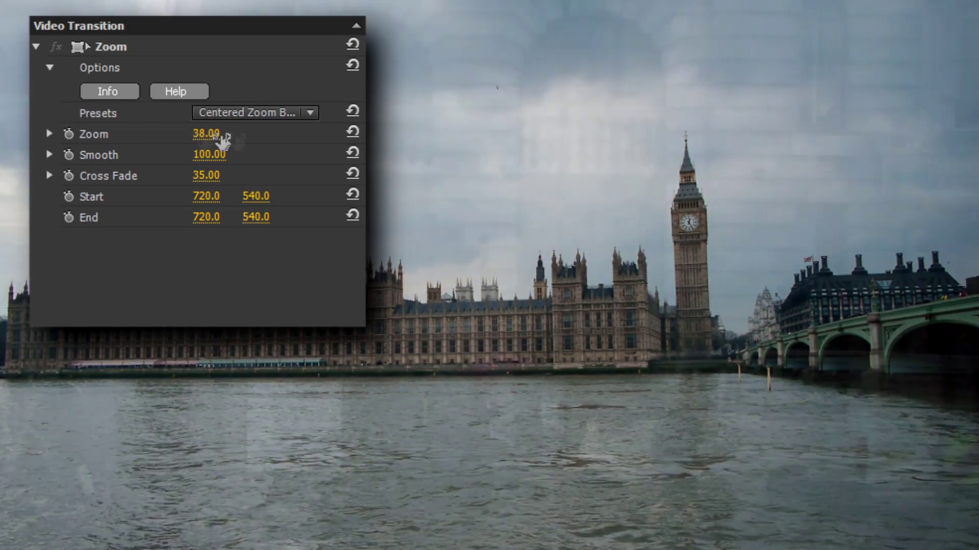
Step: Raise the transition's zoom to 100 and lower smoothing to 20
drag(196, 143, 220, 136)
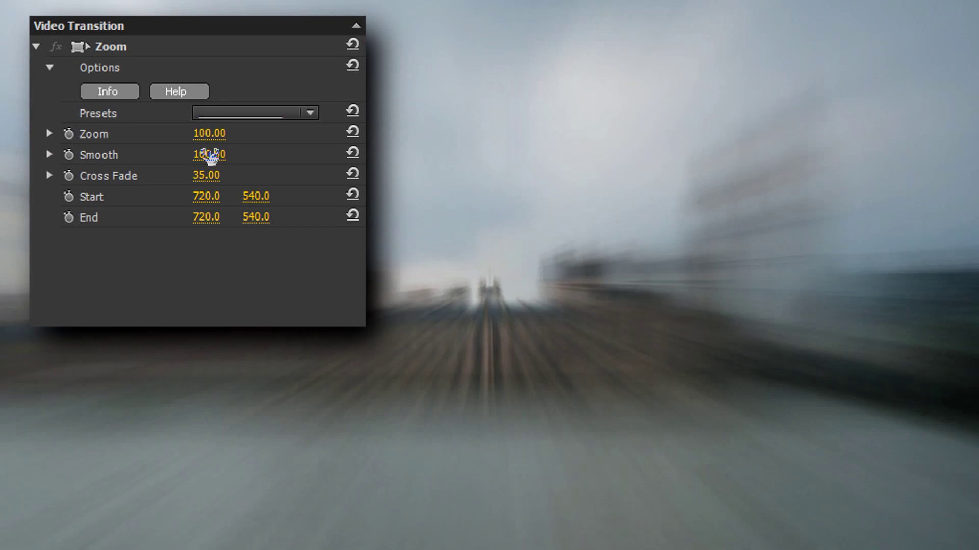
click(218, 156)
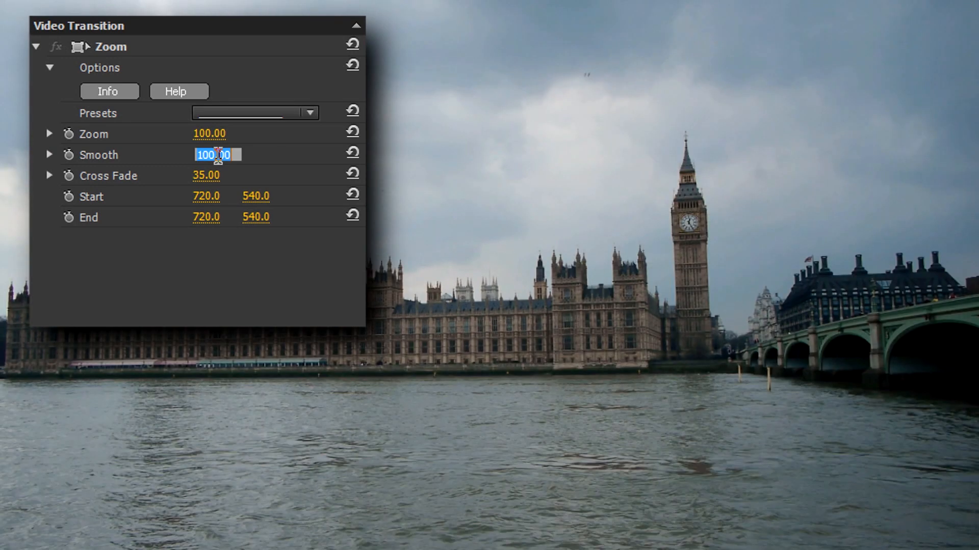
text(20)
key(Return)
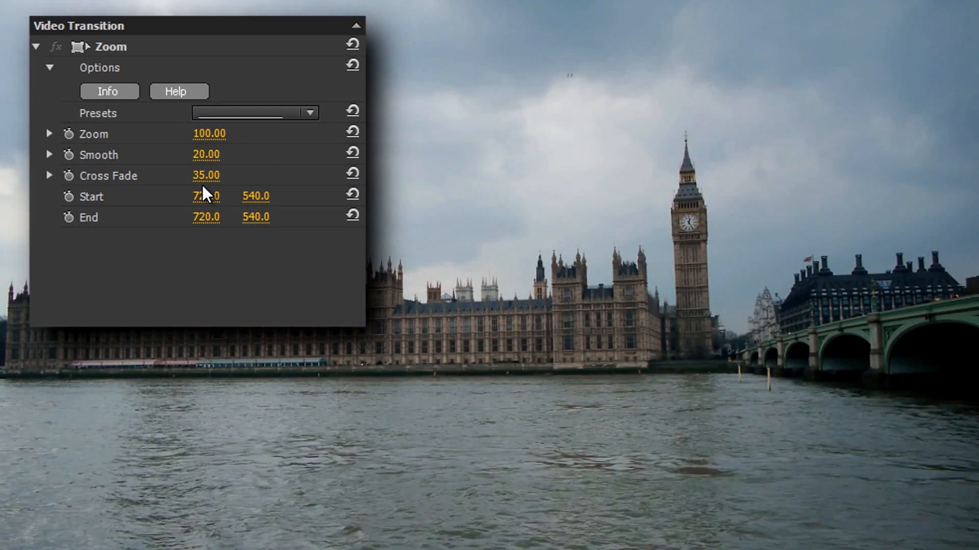